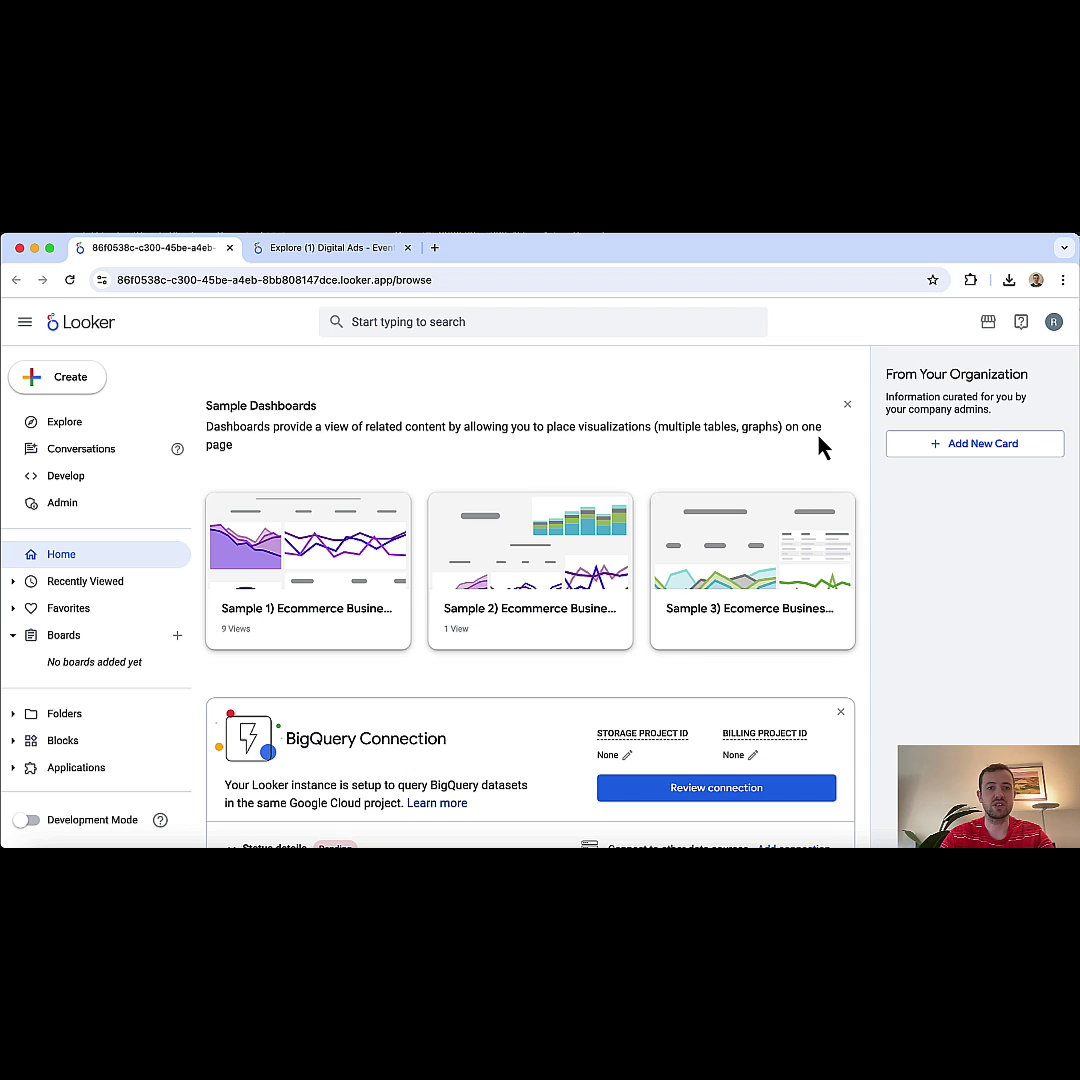
Switch to the (1) Digital Ads explore and start a new conversation about its data
{"action": "left_click", "coordinate": [88, 380]}
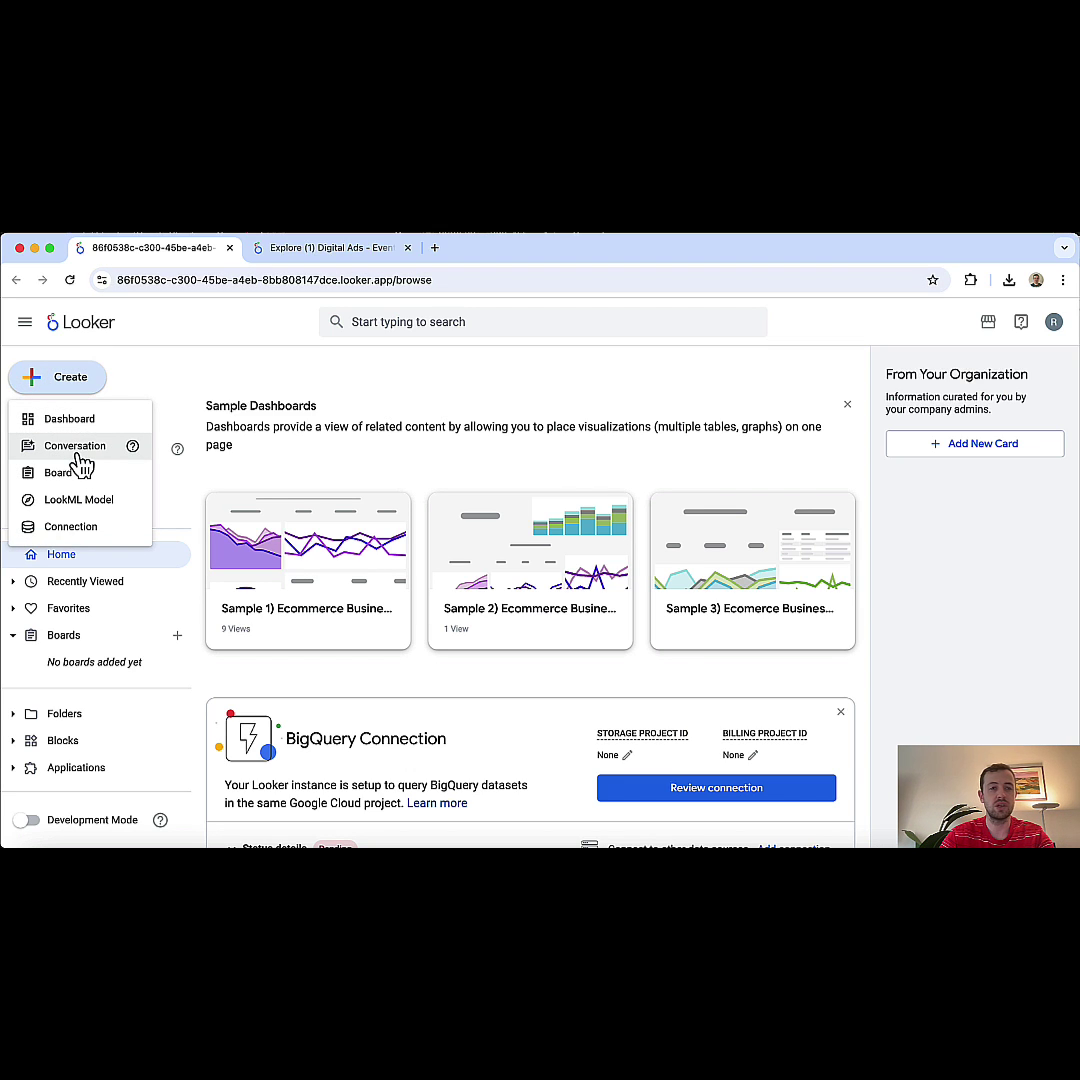
{"action": "left_click", "coordinate": [162, 381]}
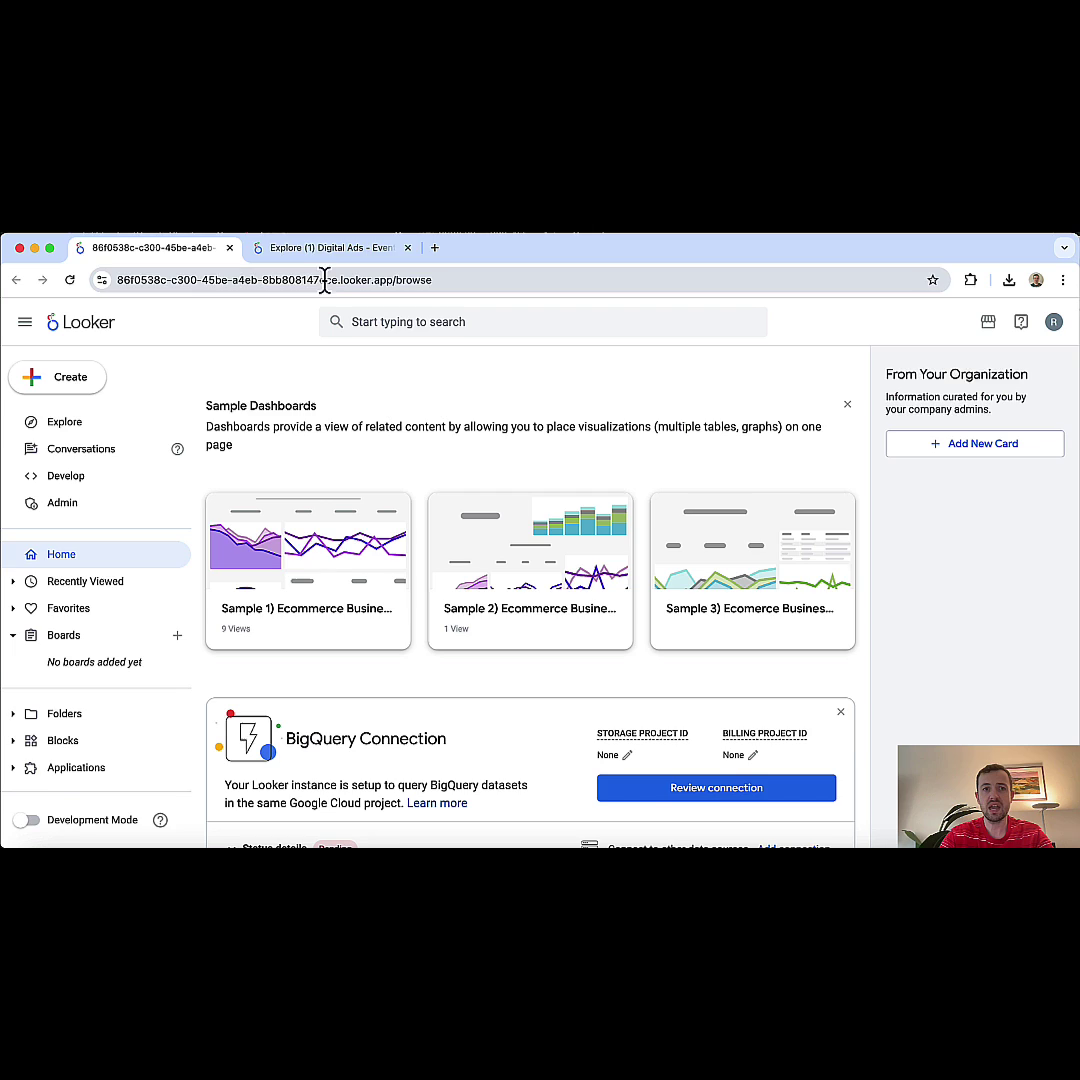
{"action": "left_click", "coordinate": [345, 248]}
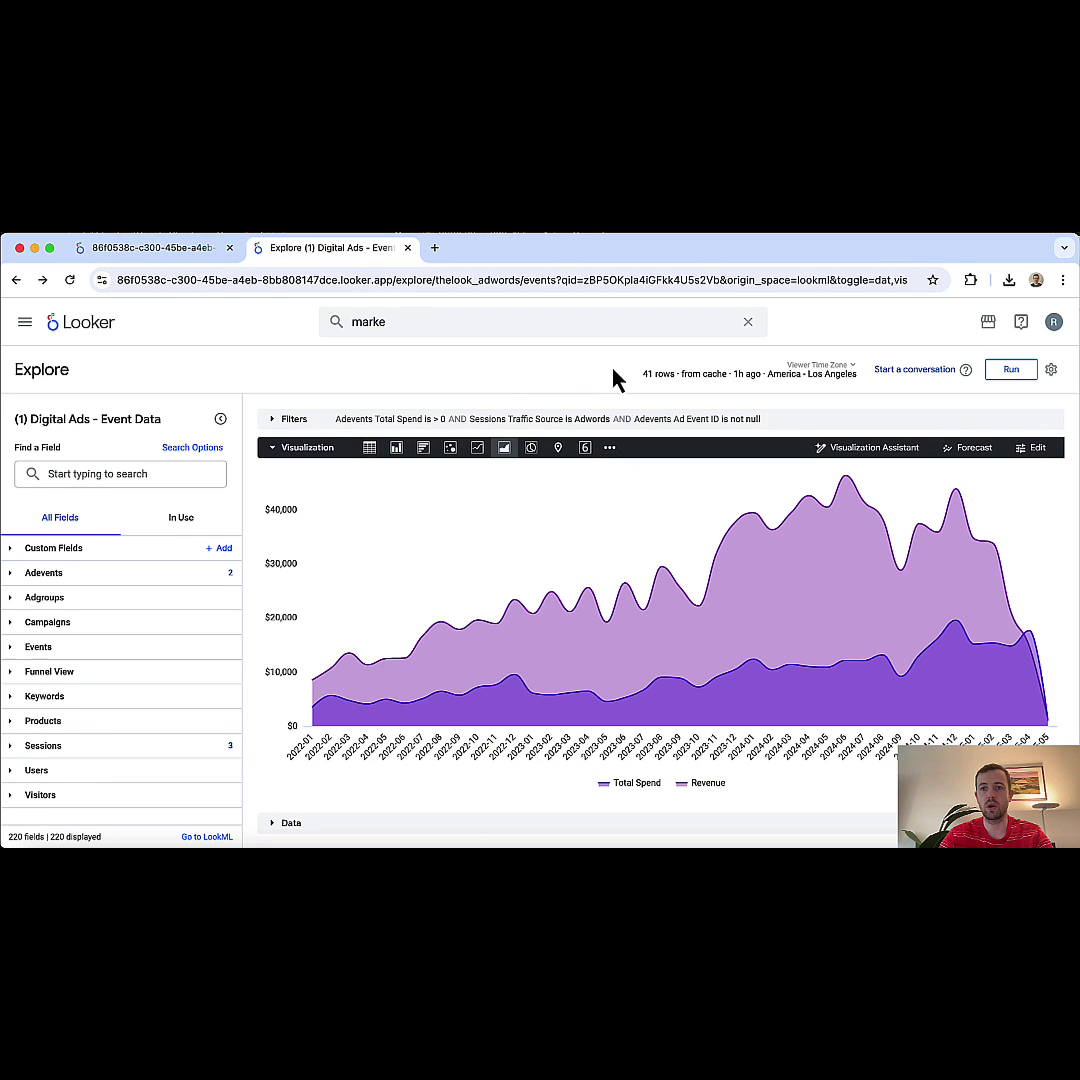
{"action": "left_click", "coordinate": [910, 372]}
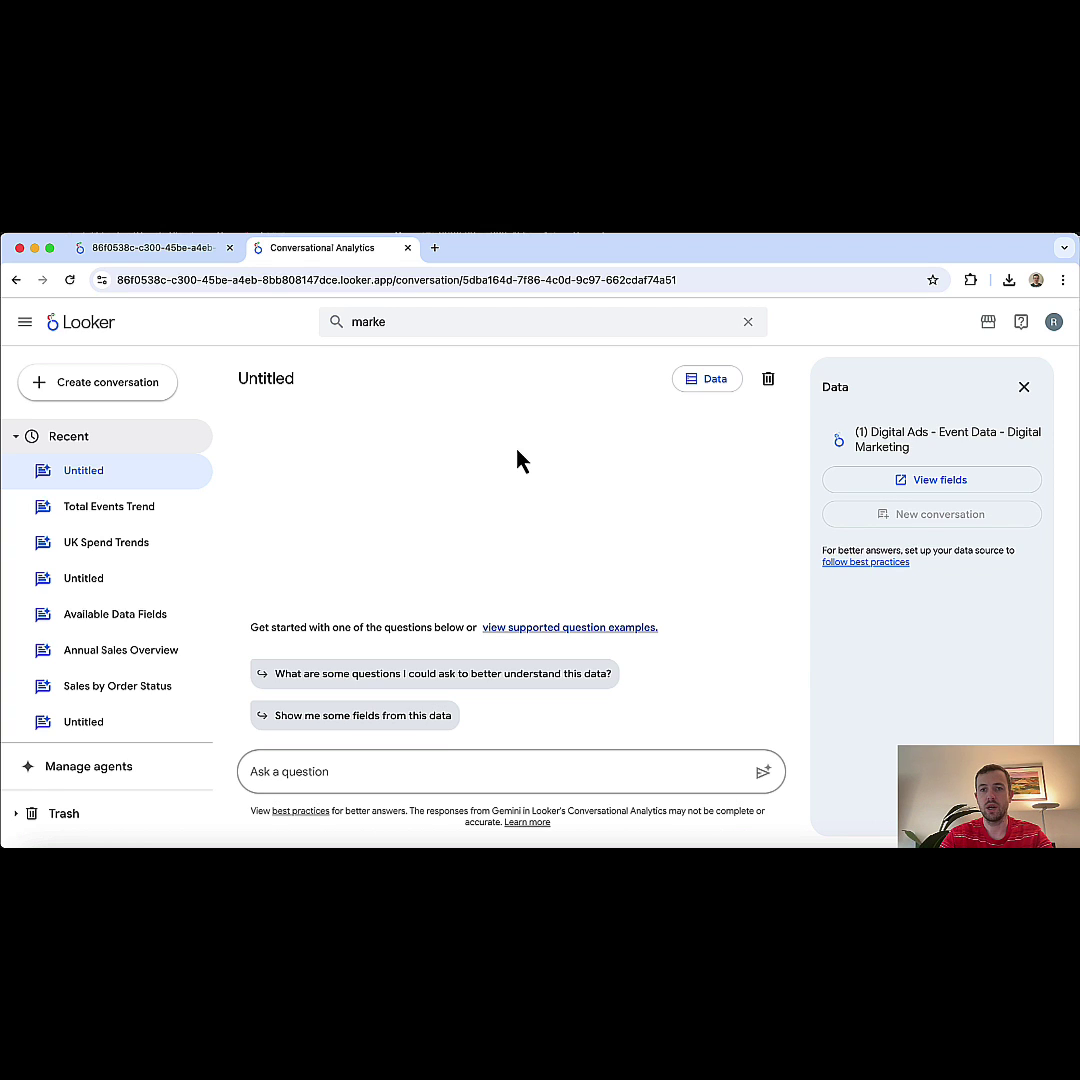
Ask 'what was daily events for the last 30 days' and review the events.count-by-date table
{"action": "left_click", "coordinate": [455, 771]}
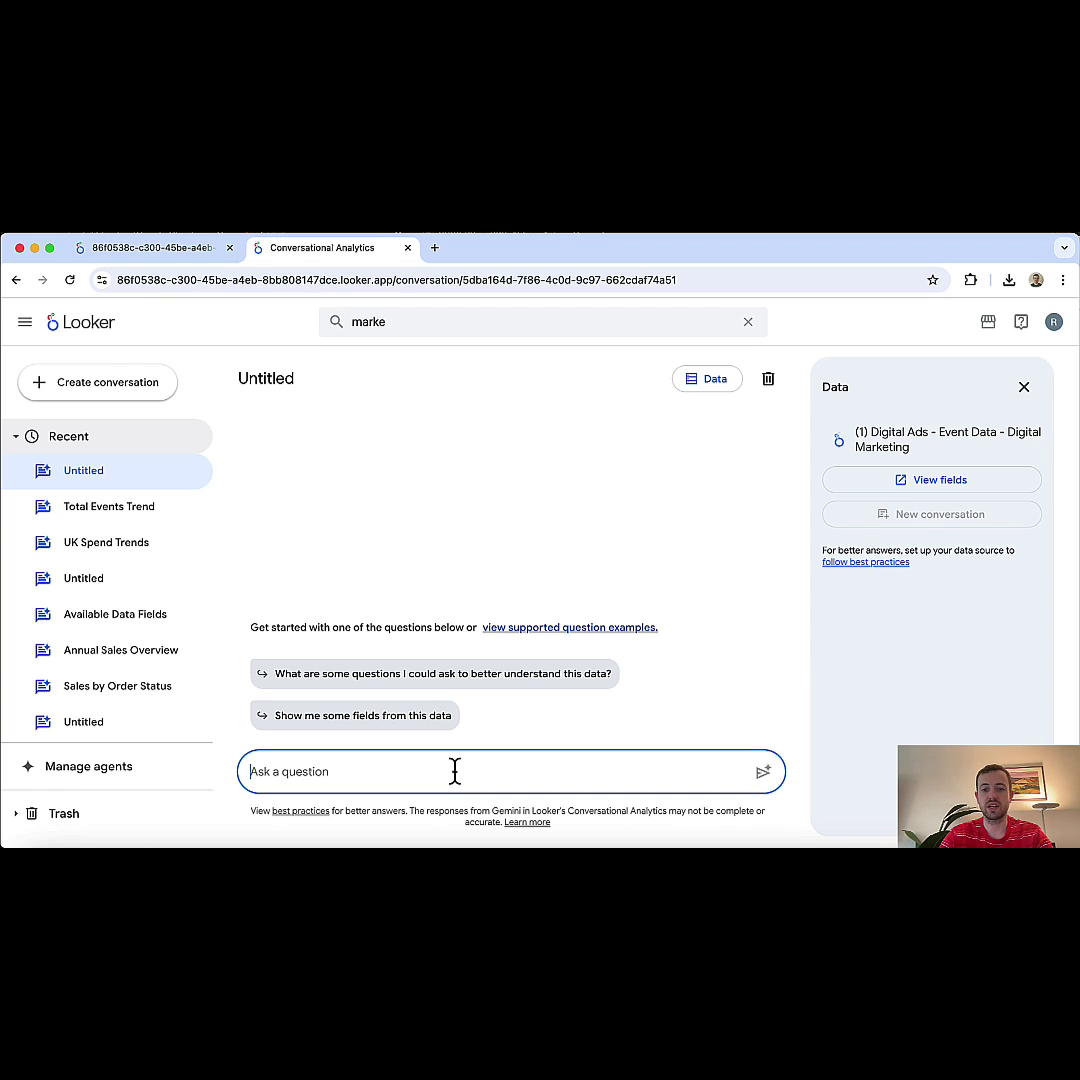
{"action": "type", "text": "wh"}
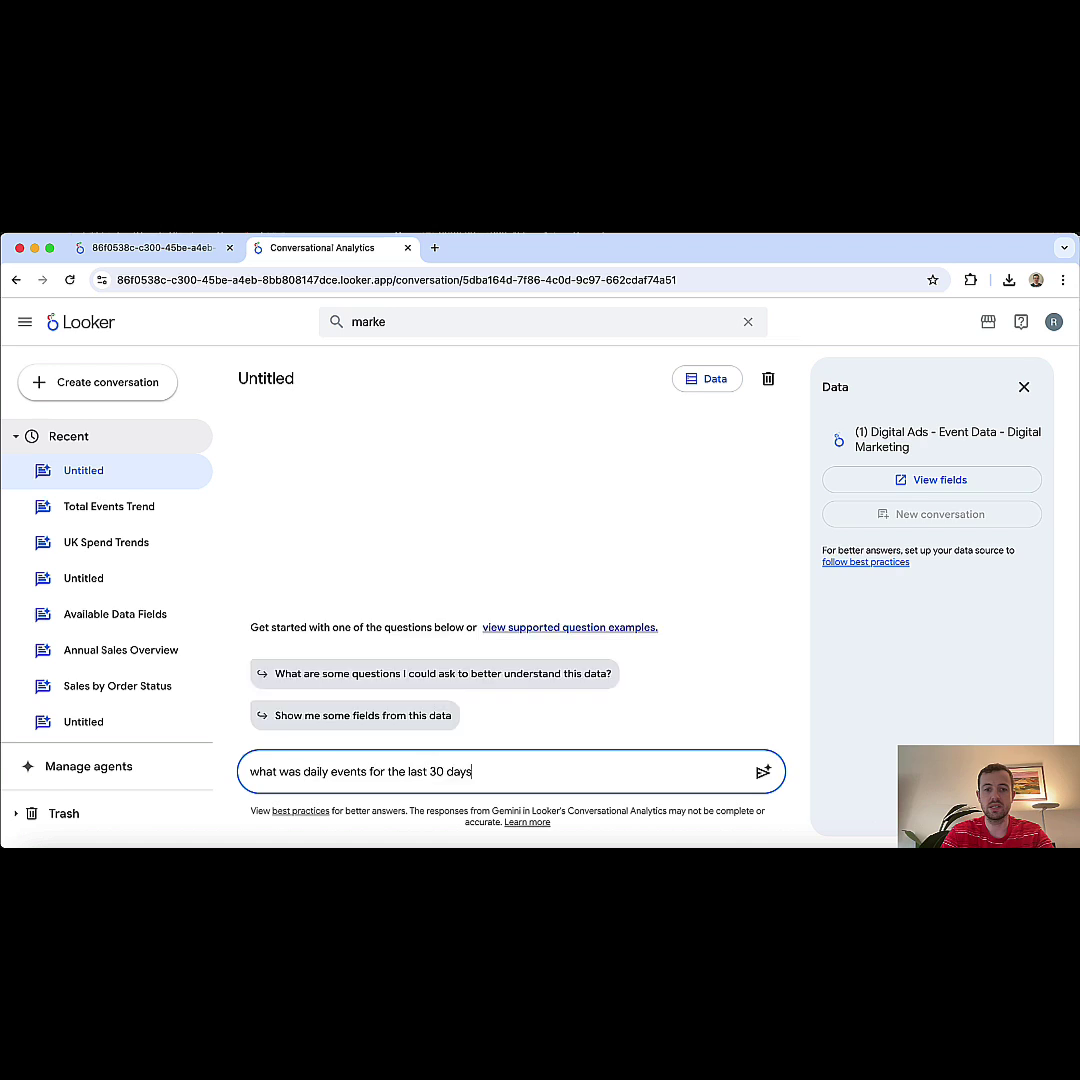
{"action": "key", "text": "Return"}
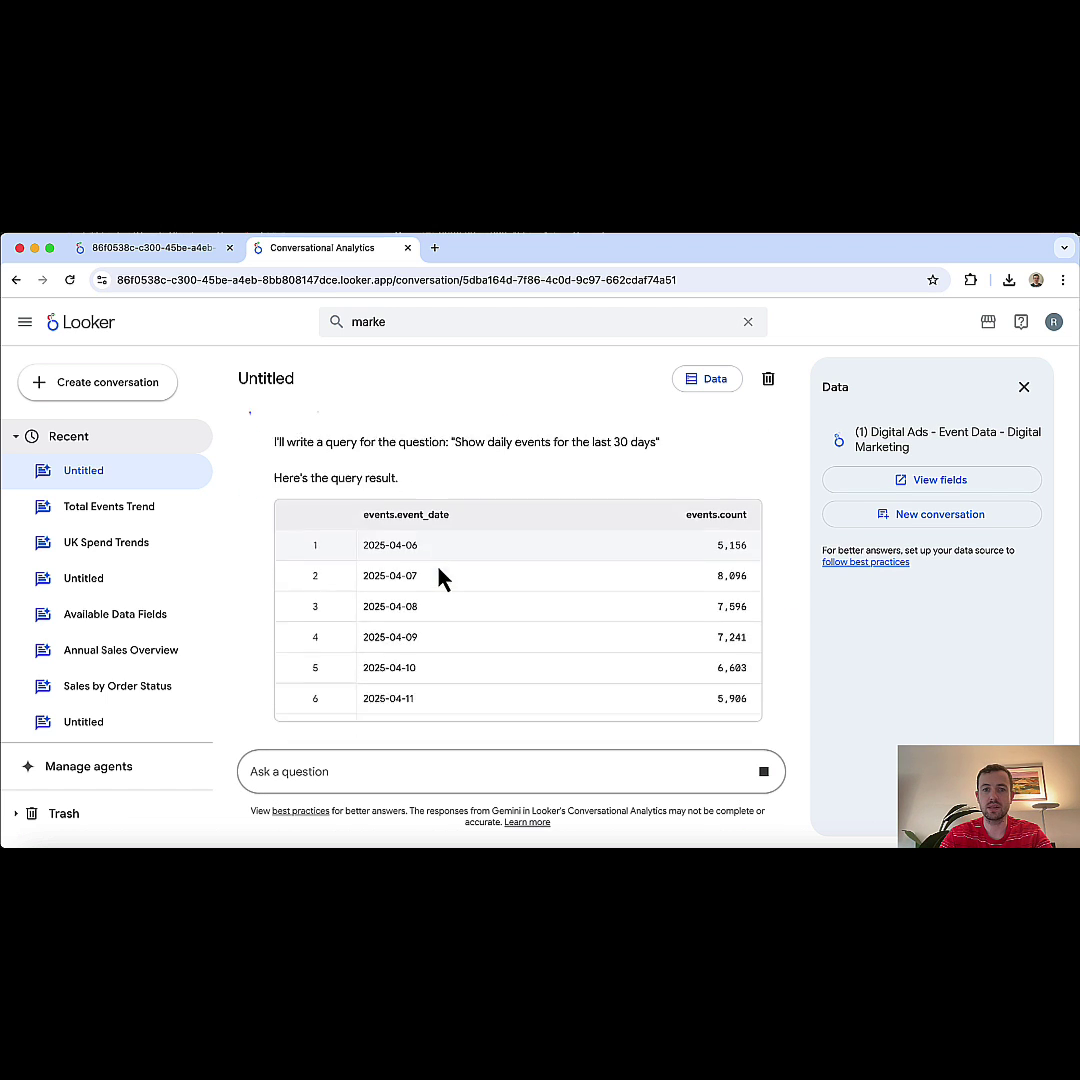
{"action": "scroll", "coordinate": [445, 470], "scroll_direction": "up", "scroll_amount": 3}
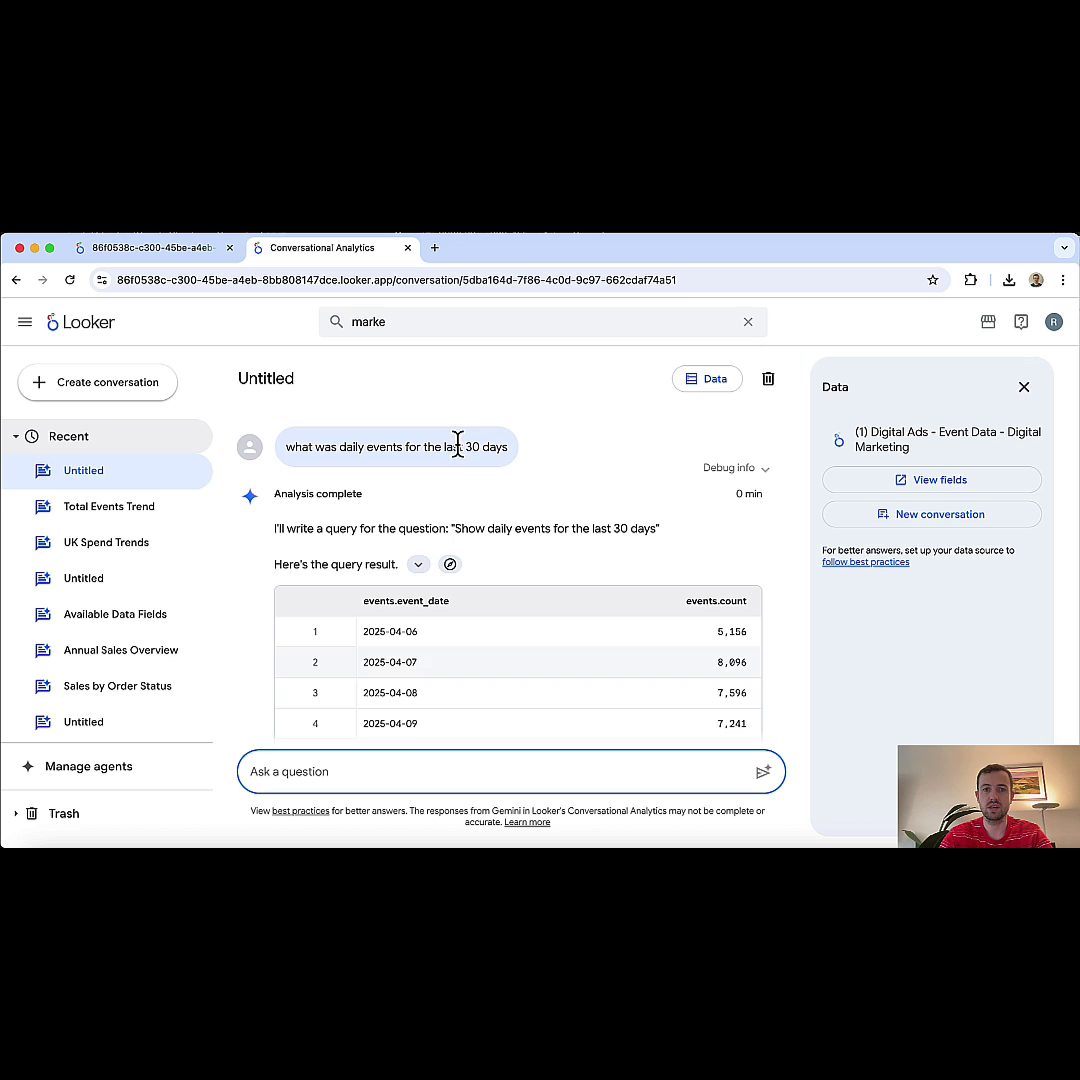
{"action": "left_click_drag", "start_coordinate": [452, 527], "coordinate": [651, 530]}
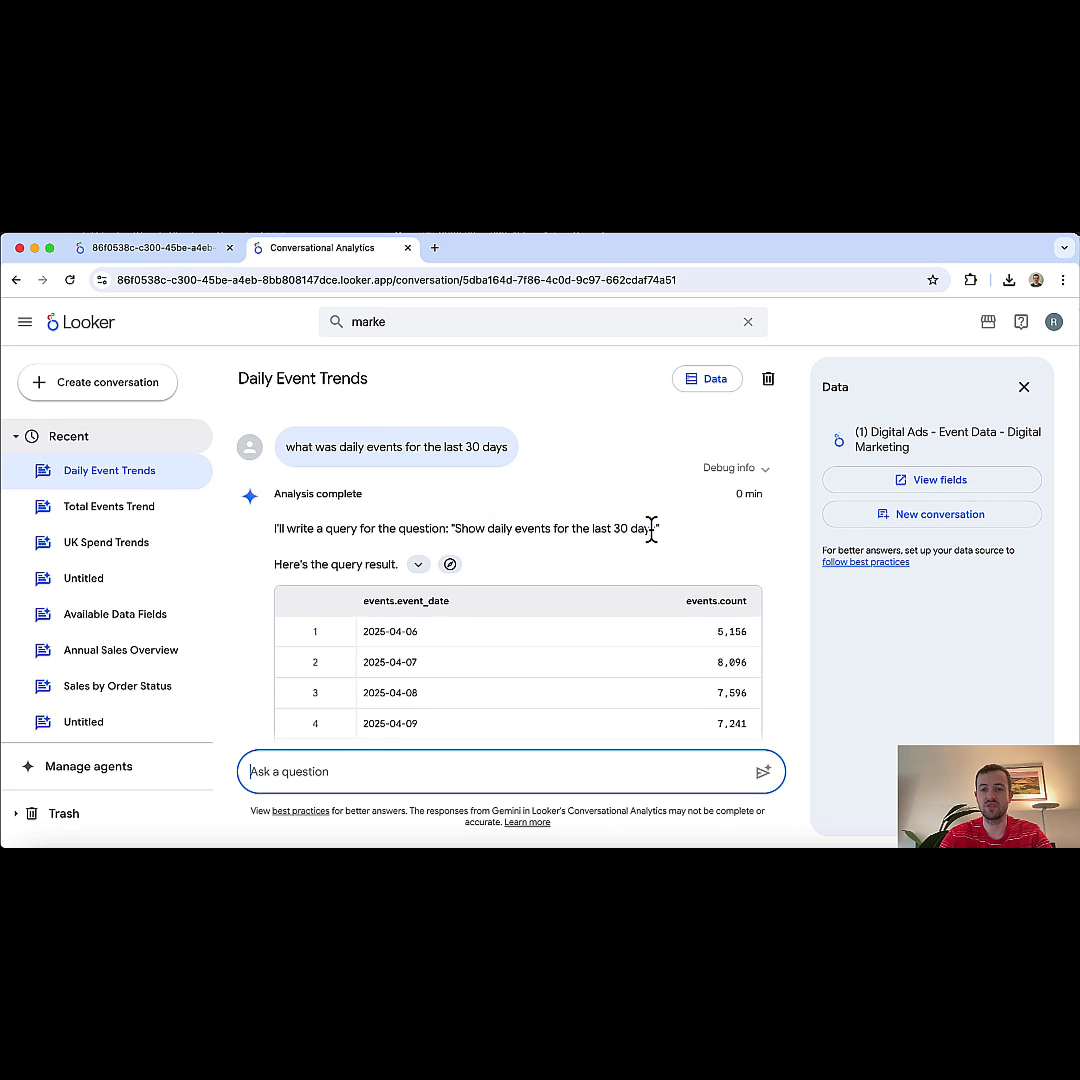
{"action": "scroll", "coordinate": [600, 565], "scroll_direction": "down", "scroll_amount": 2}
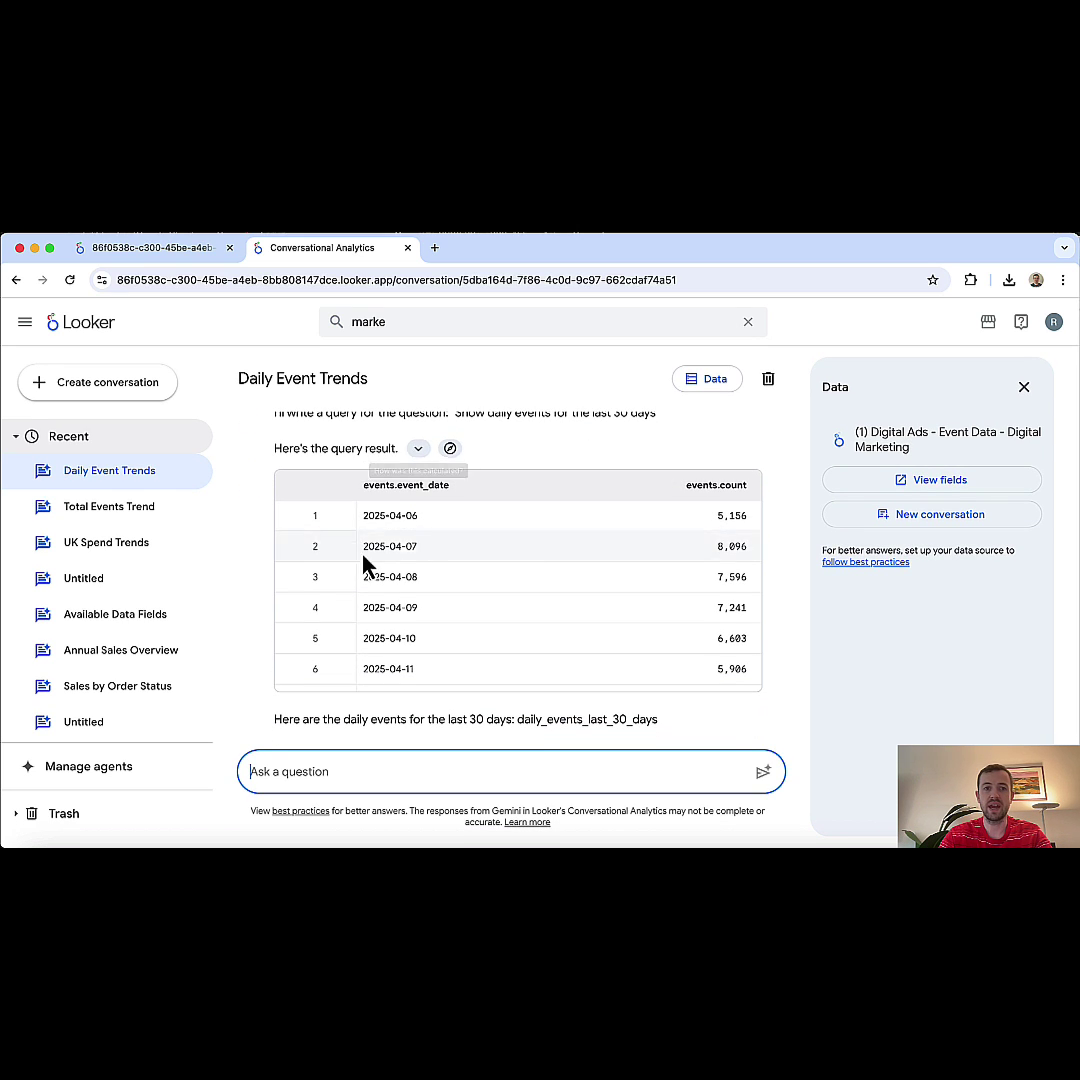
Expand and then collapse the 'How was this calculated?' details
{"action": "left_click", "coordinate": [418, 448]}
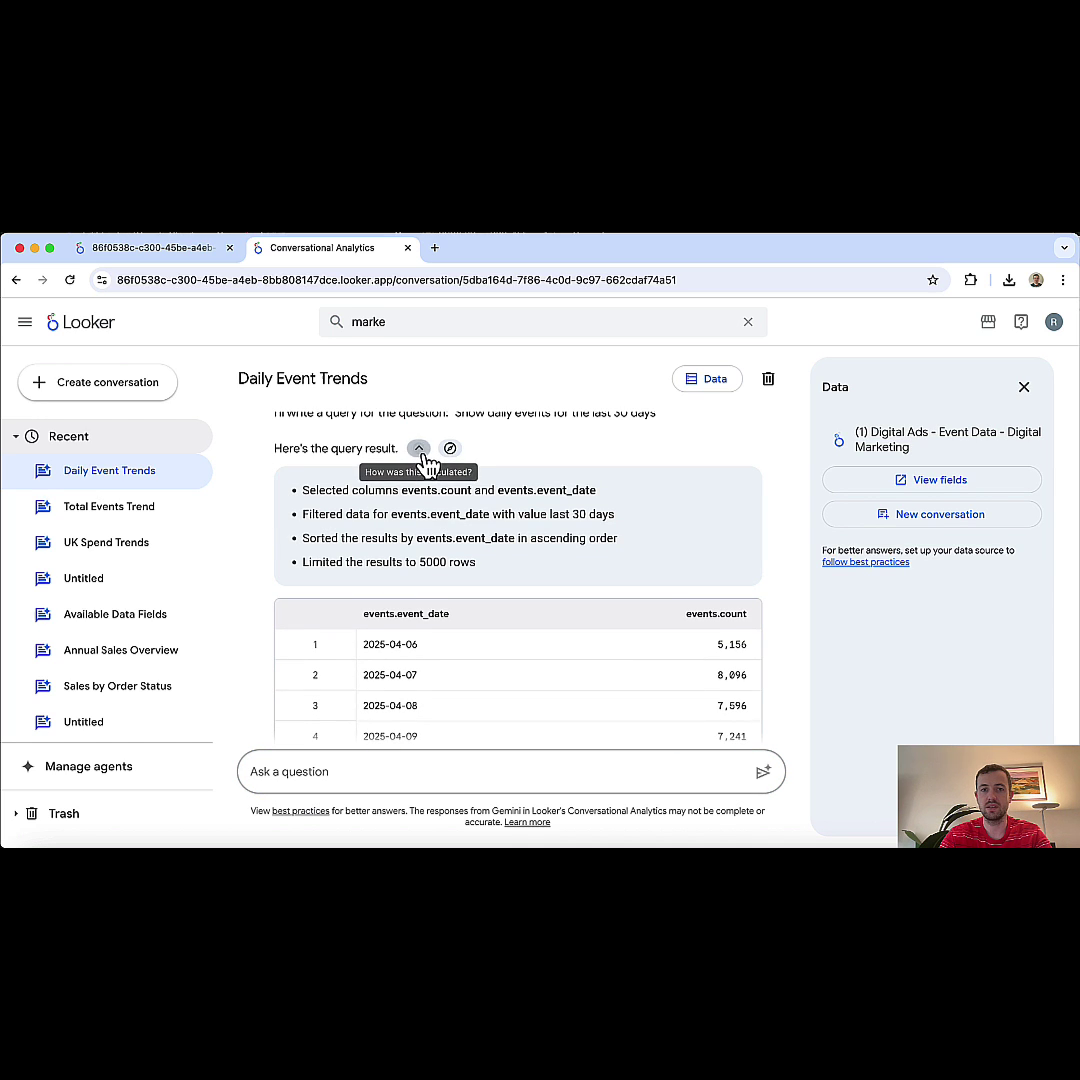
{"action": "left_click", "coordinate": [419, 449]}
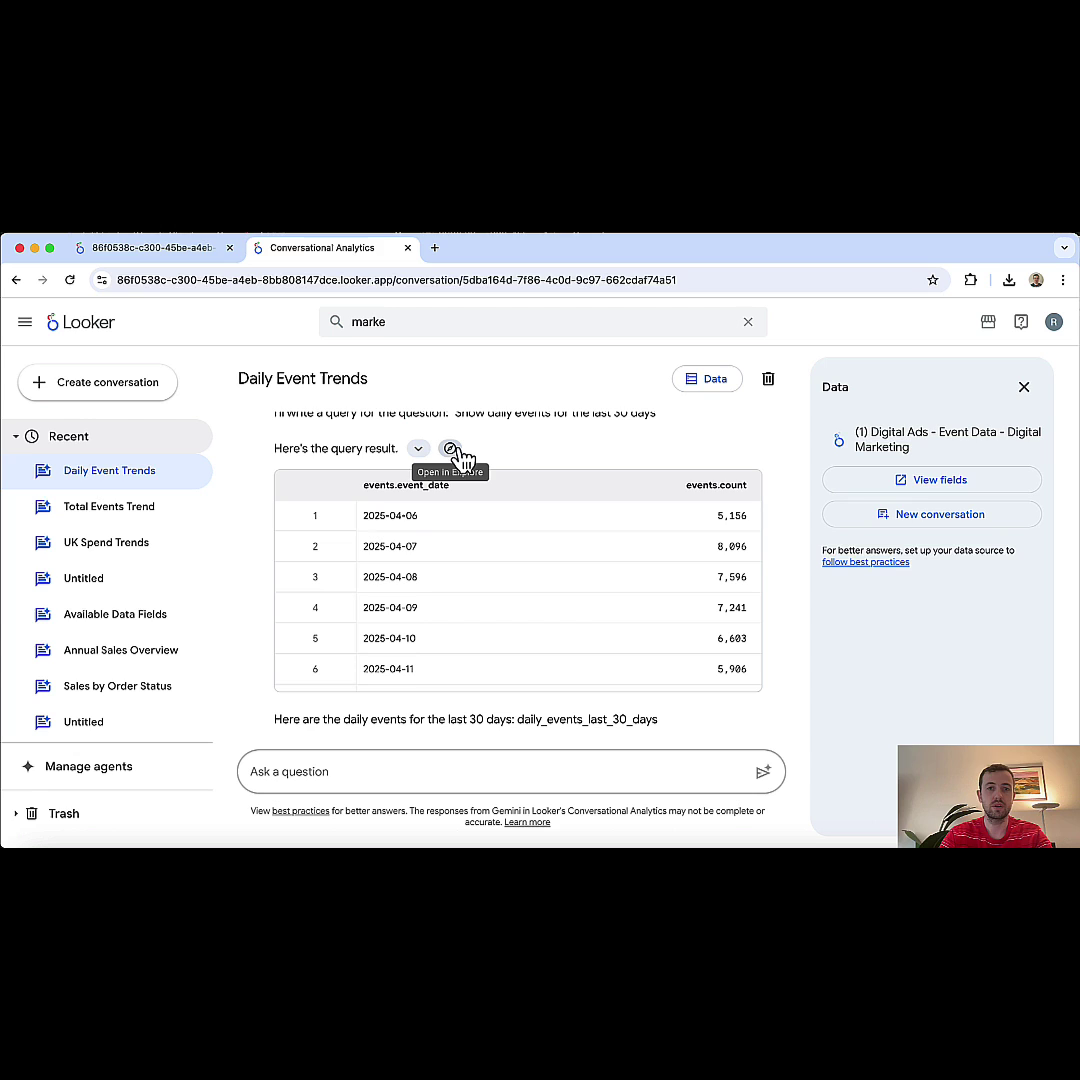
{"action": "scroll", "coordinate": [412, 605], "scroll_direction": "down", "scroll_amount": 3}
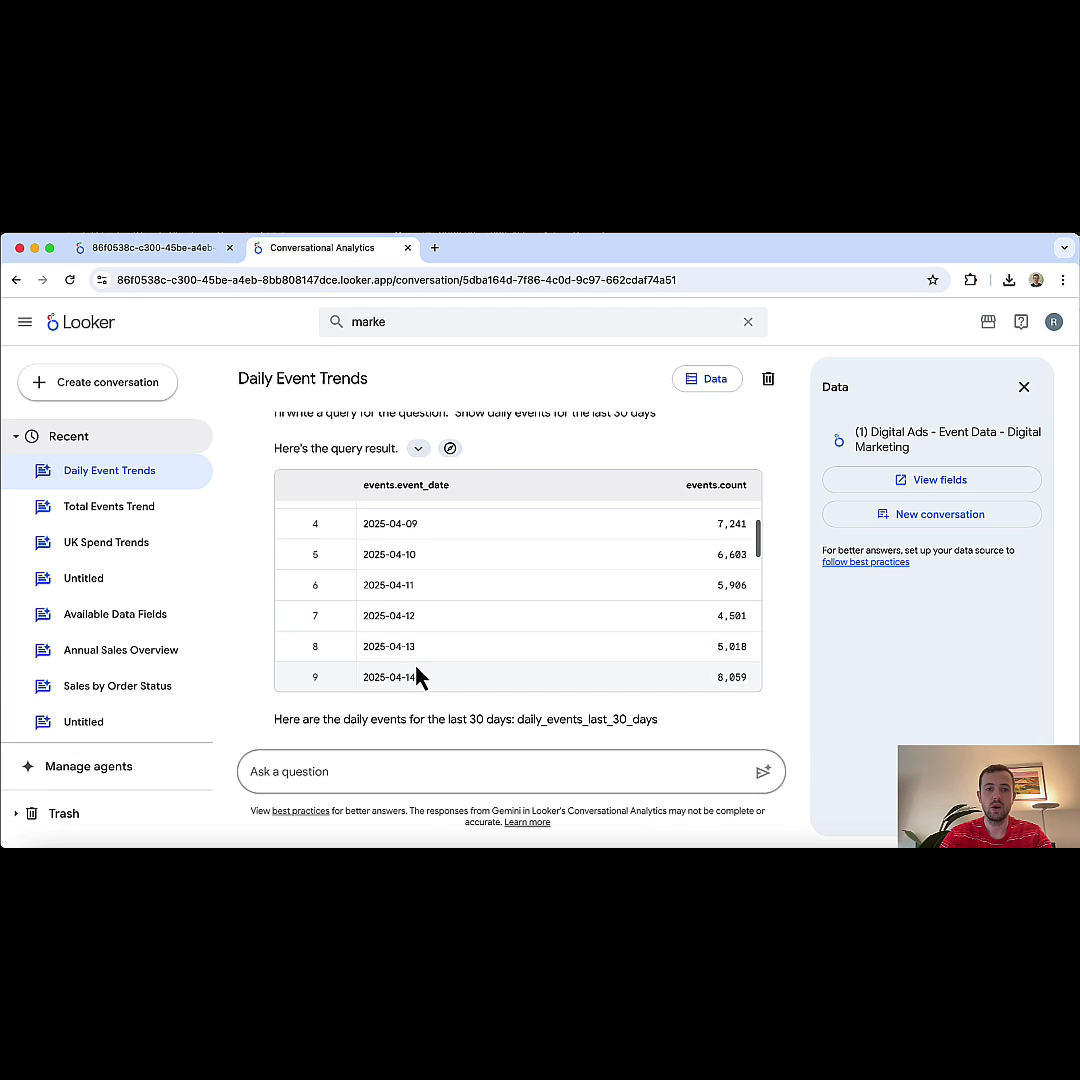
{"action": "scroll", "coordinate": [417, 682], "scroll_direction": "down", "scroll_amount": 2}
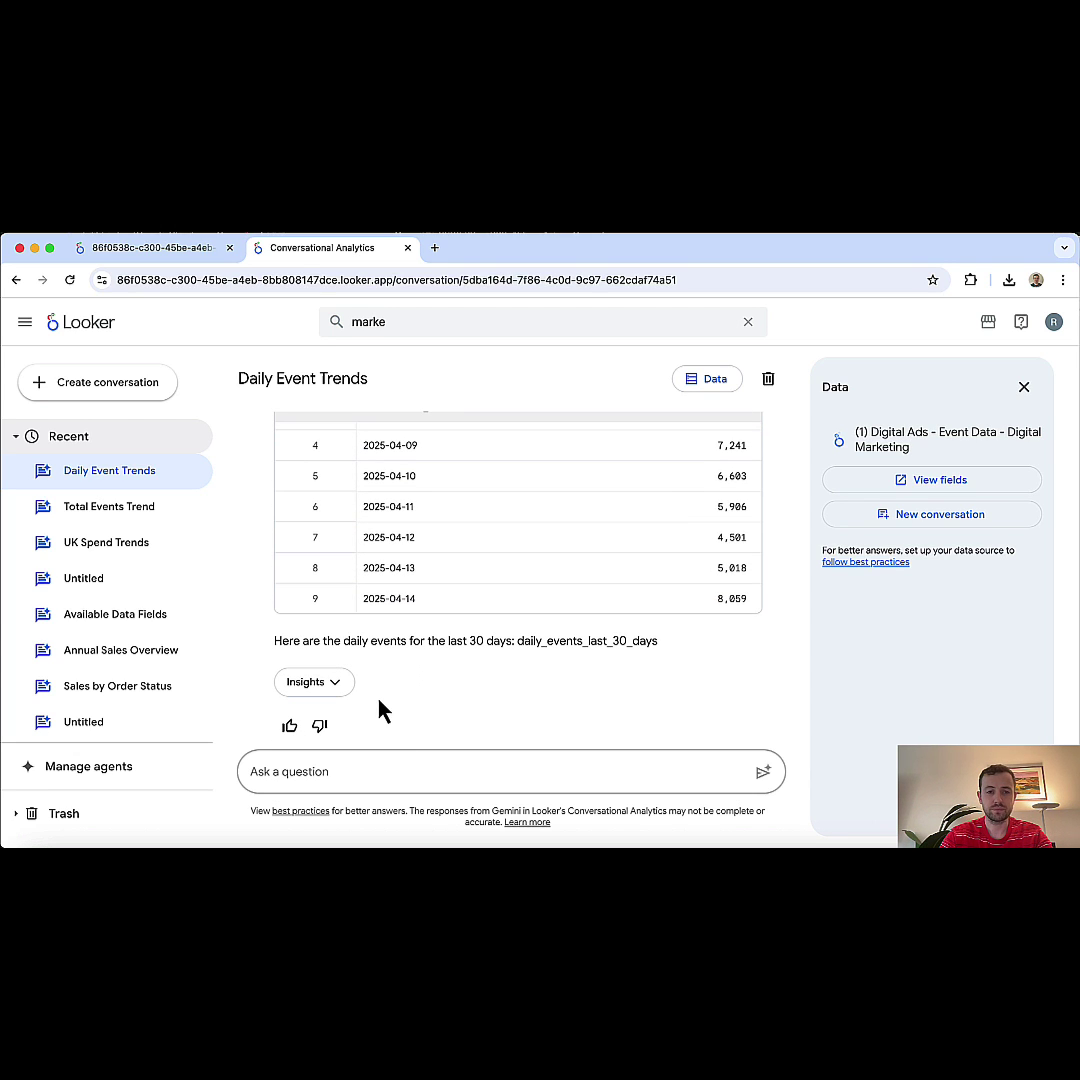
Generate Insights showing the April 7 peak of 8096 and May 5 low of 1985
{"action": "left_click", "coordinate": [342, 684]}
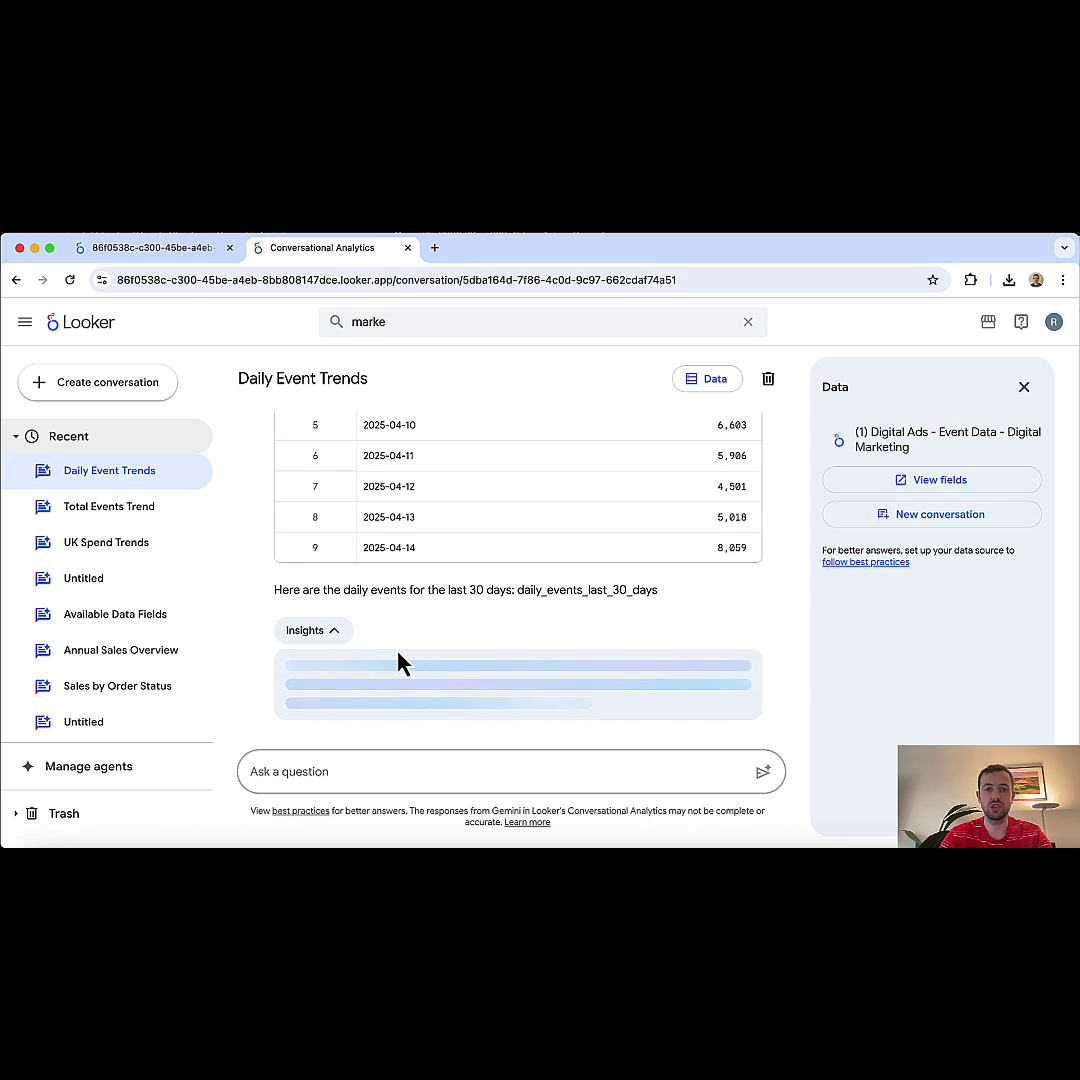
{"action": "scroll", "coordinate": [415, 643], "scroll_direction": "up", "scroll_amount": 5}
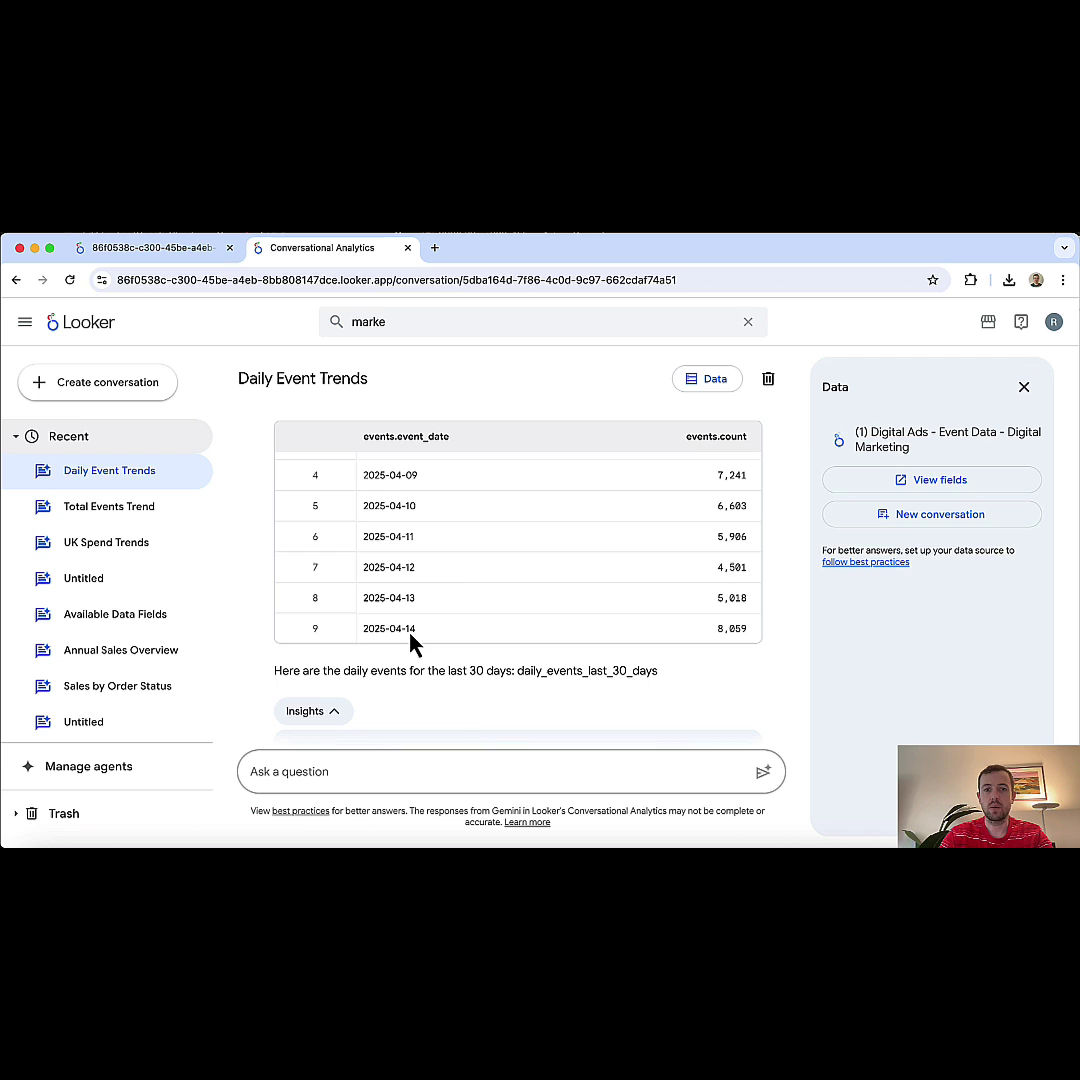
{"action": "scroll", "coordinate": [468, 620], "scroll_direction": "up", "scroll_amount": 2}
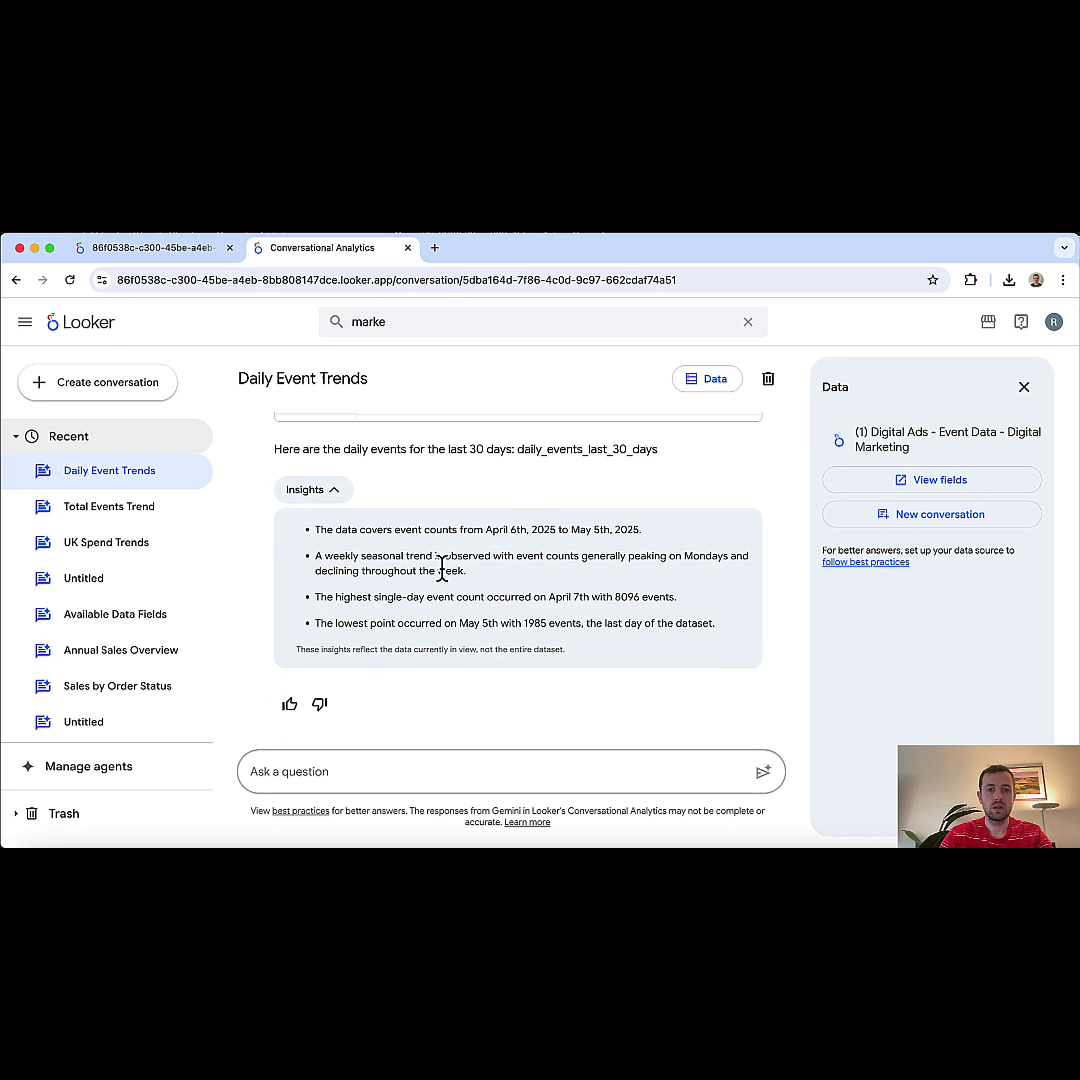
{"action": "left_click", "coordinate": [406, 767]}
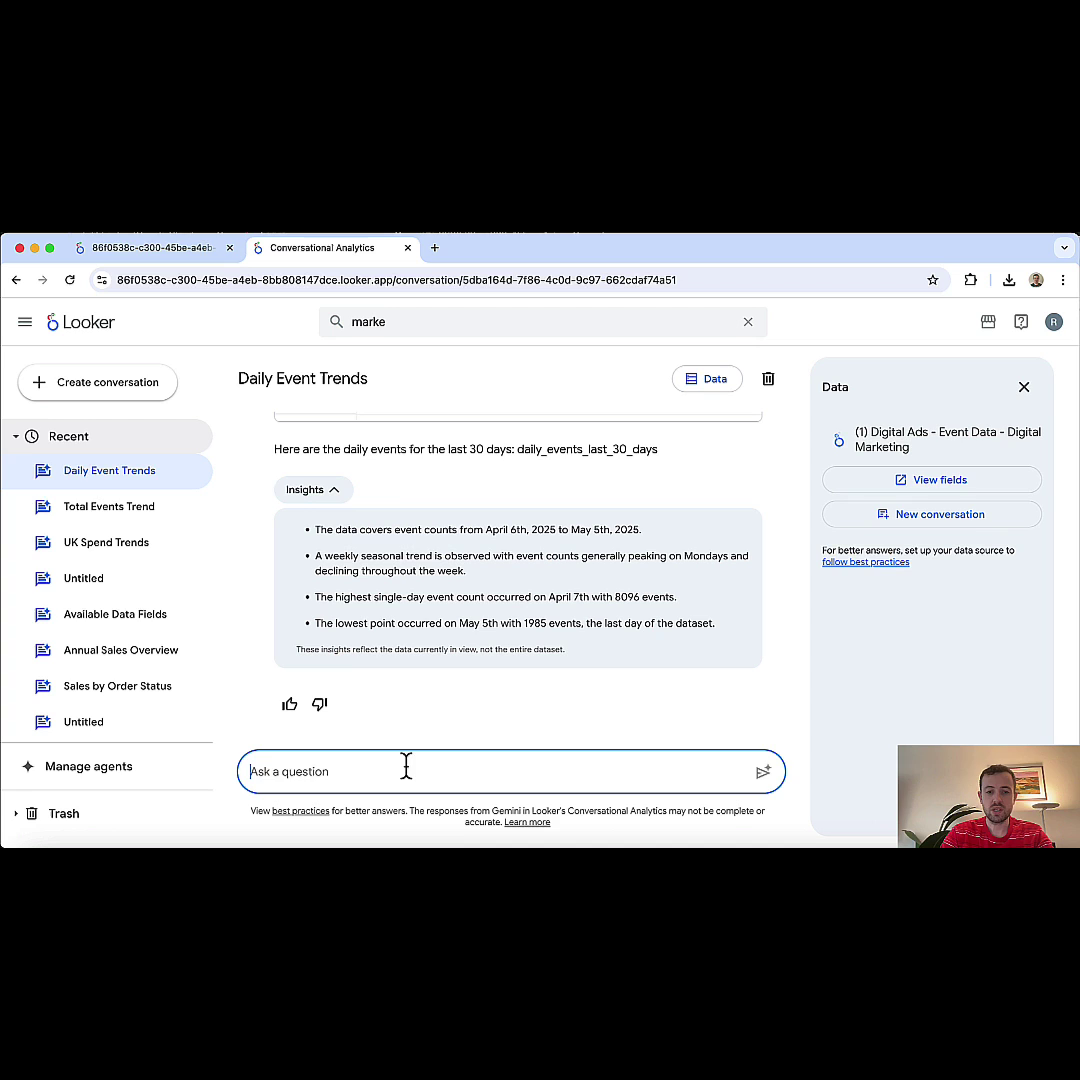
Ask 'show me this as a line chart' to plot events_count by date
{"action": "type", "text": "show me this as a line chart"}
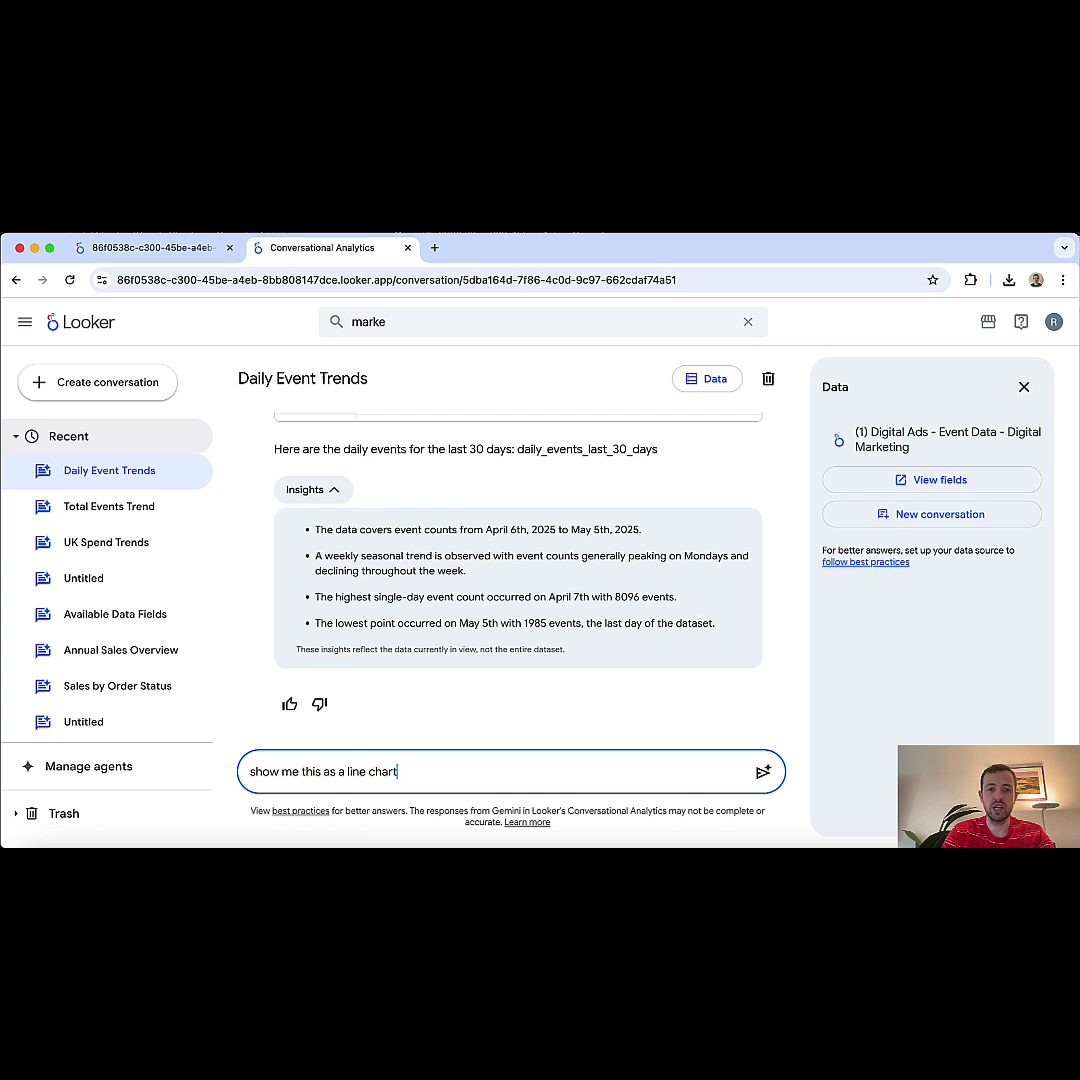
{"action": "key", "text": "Return"}
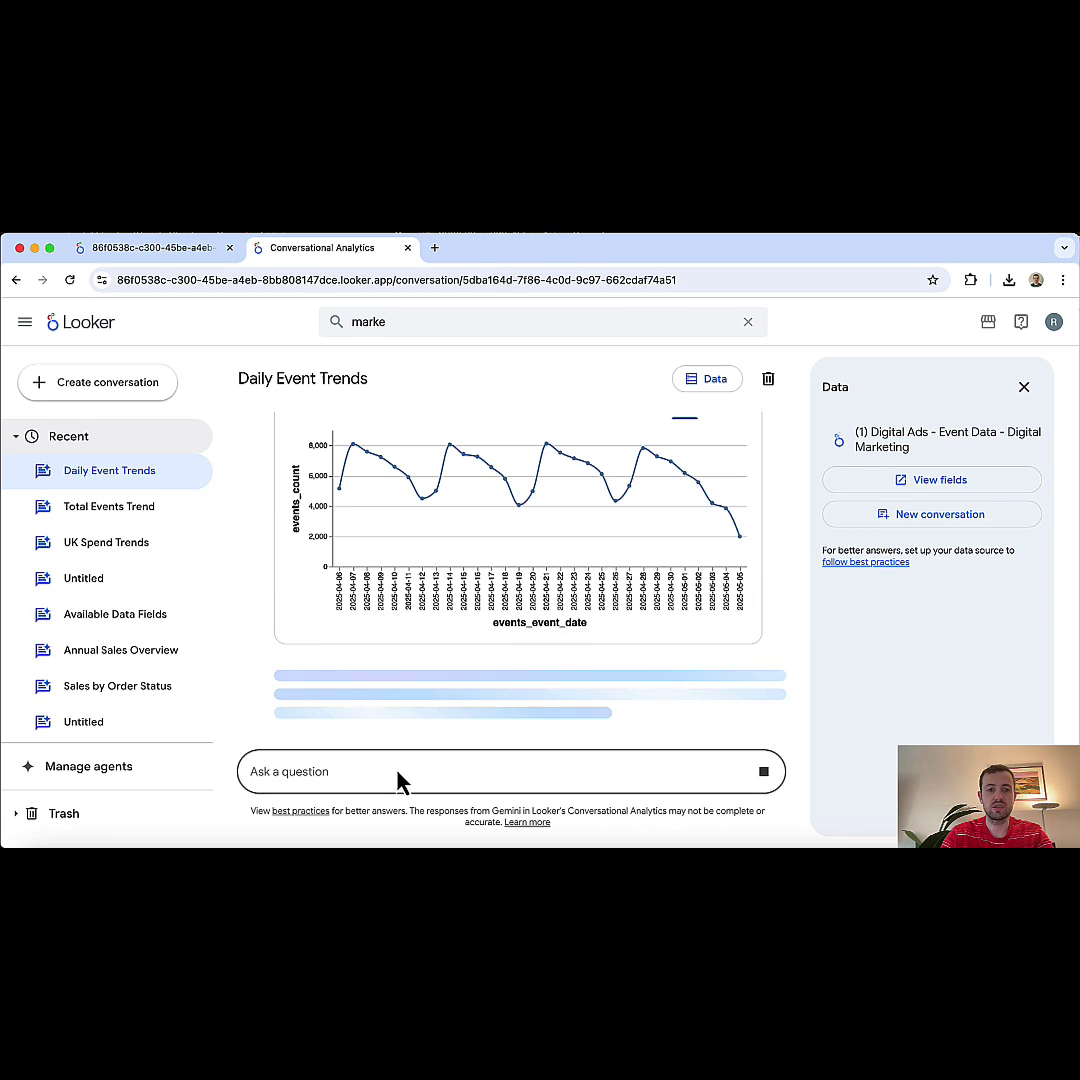
Ask 'breakdown this down by country' to split the daily events chart by country
{"action": "left_click", "coordinate": [300, 776]}
{"action": "type", "text": "breakdown this down"}
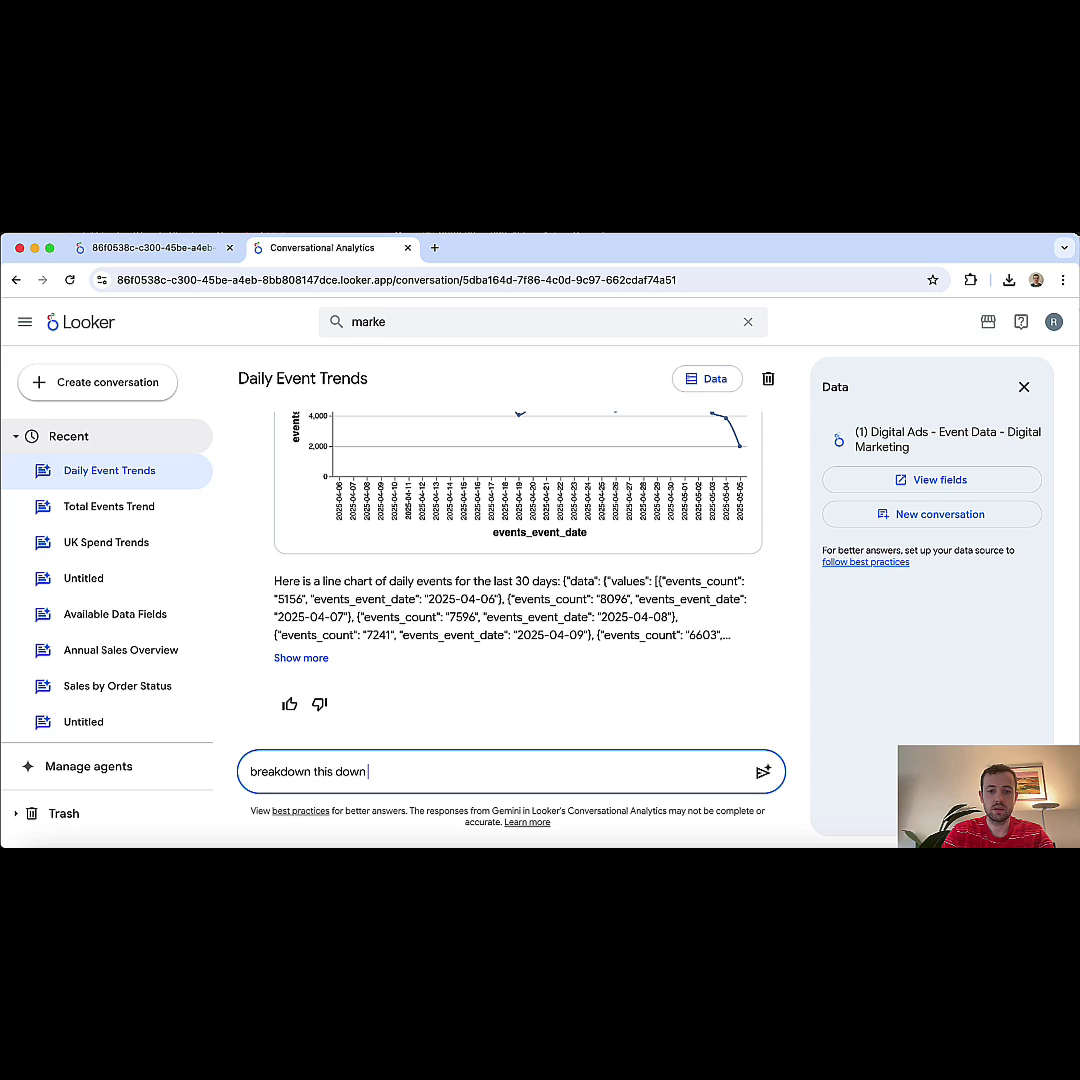
{"action": "type", "text": " by country"}
{"action": "key", "text": "Return"}
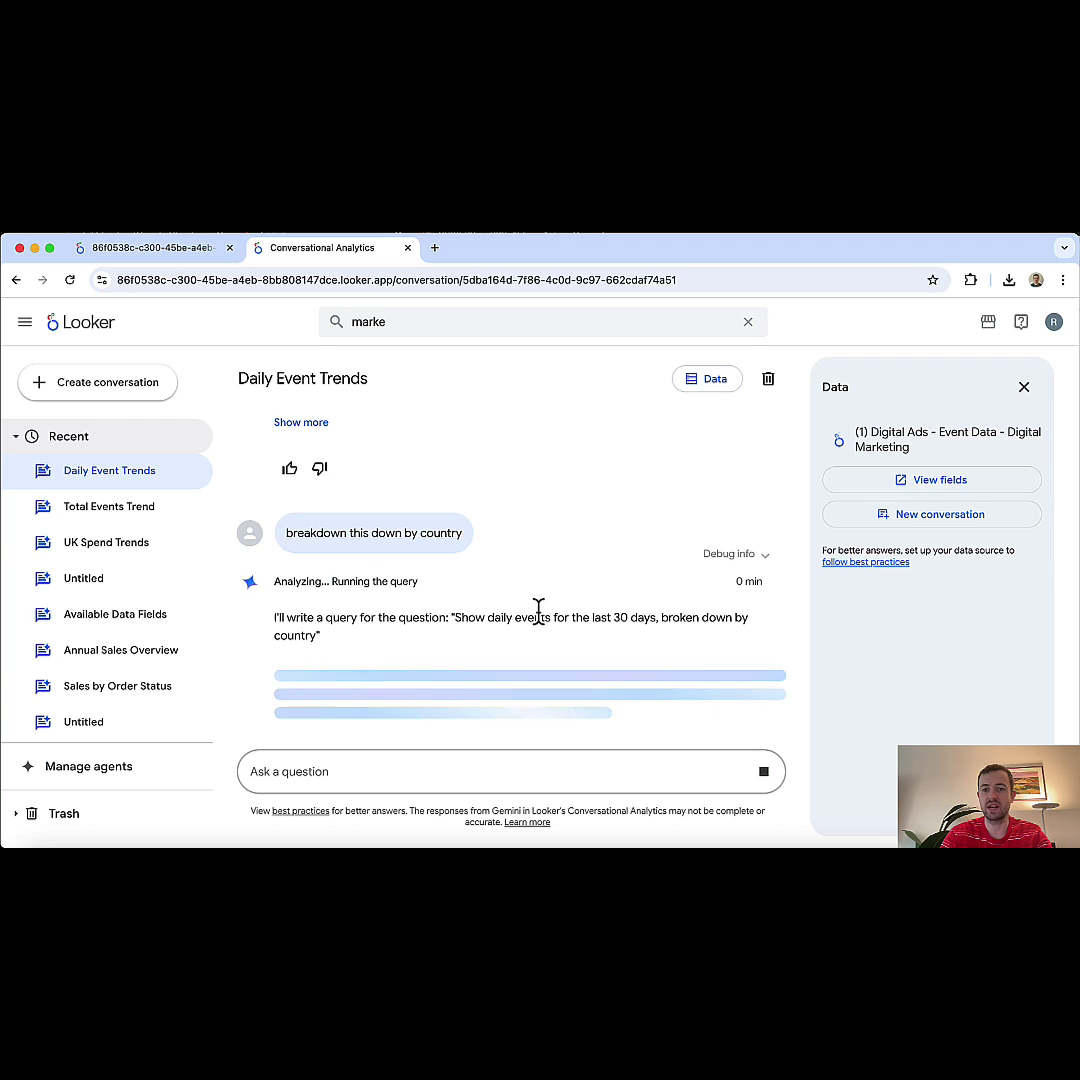
{"action": "left_click_drag", "start_coordinate": [499, 644], "coordinate": [456, 617]}
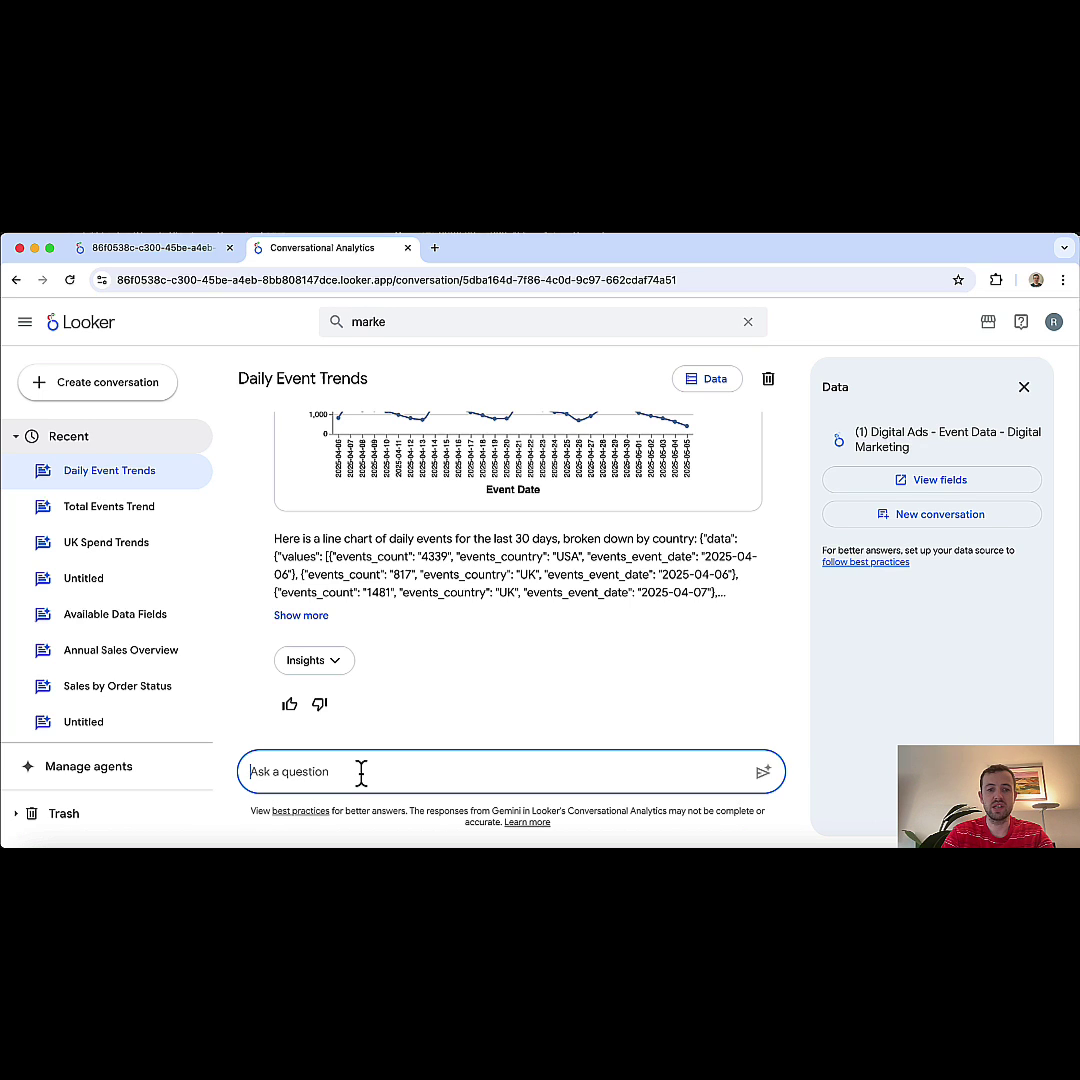
Ask for the last 12 months of monthly events for the lowest-bounce-rate country, the UK
{"action": "type", "text": "sh"}
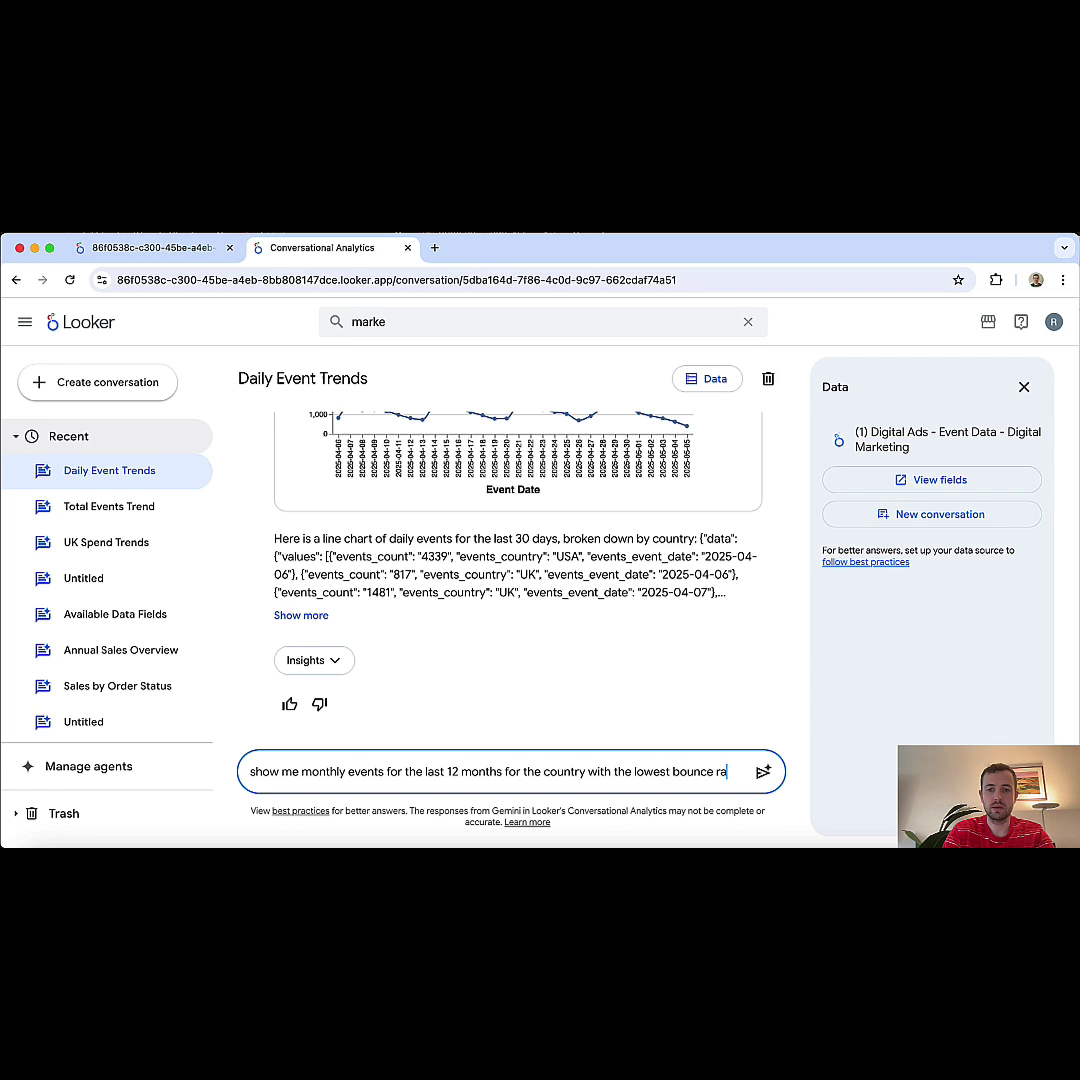
{"action": "type", "text": "te"}
{"action": "key", "text": "Return"}
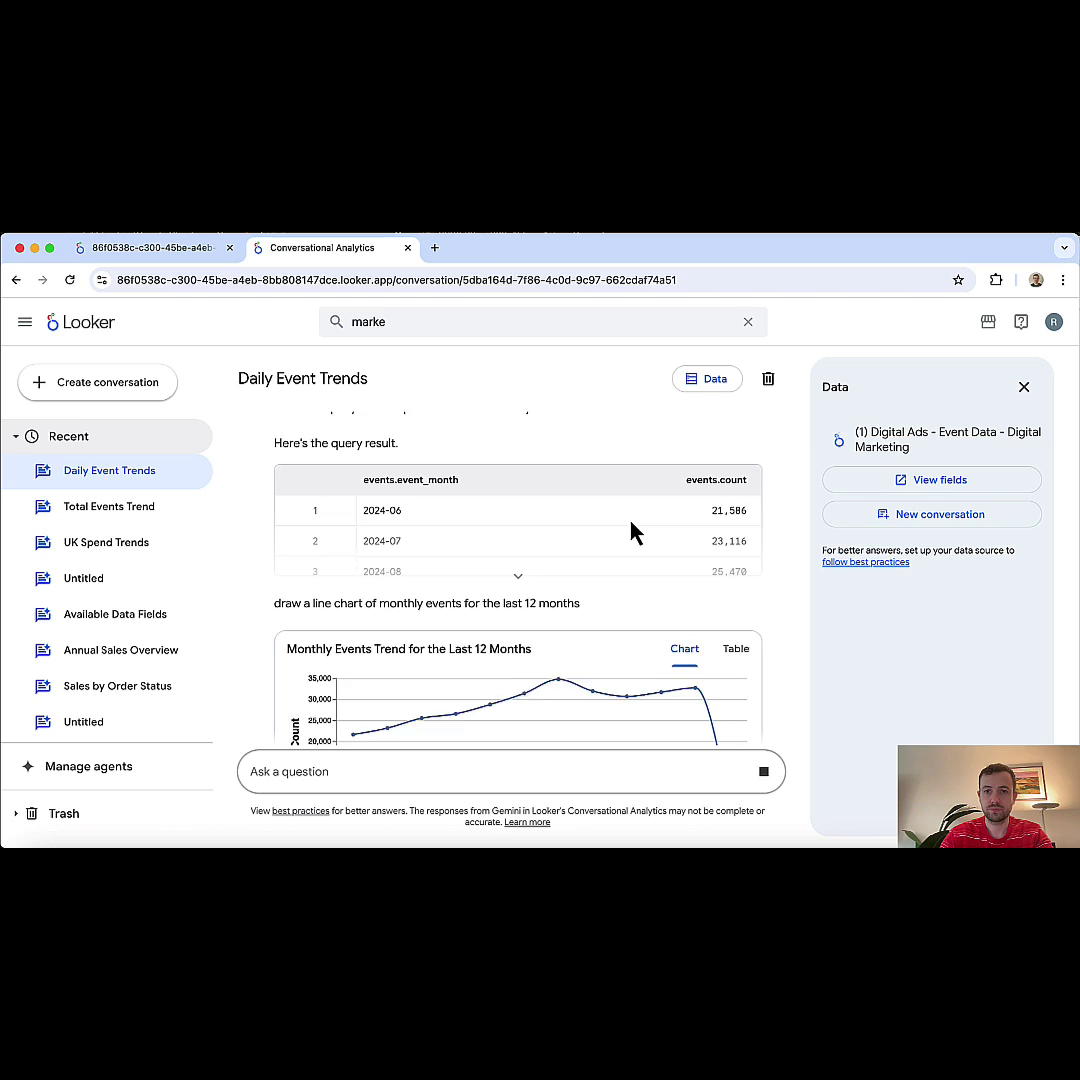
{"action": "scroll", "coordinate": [650, 545], "scroll_direction": "up", "scroll_amount": 1}
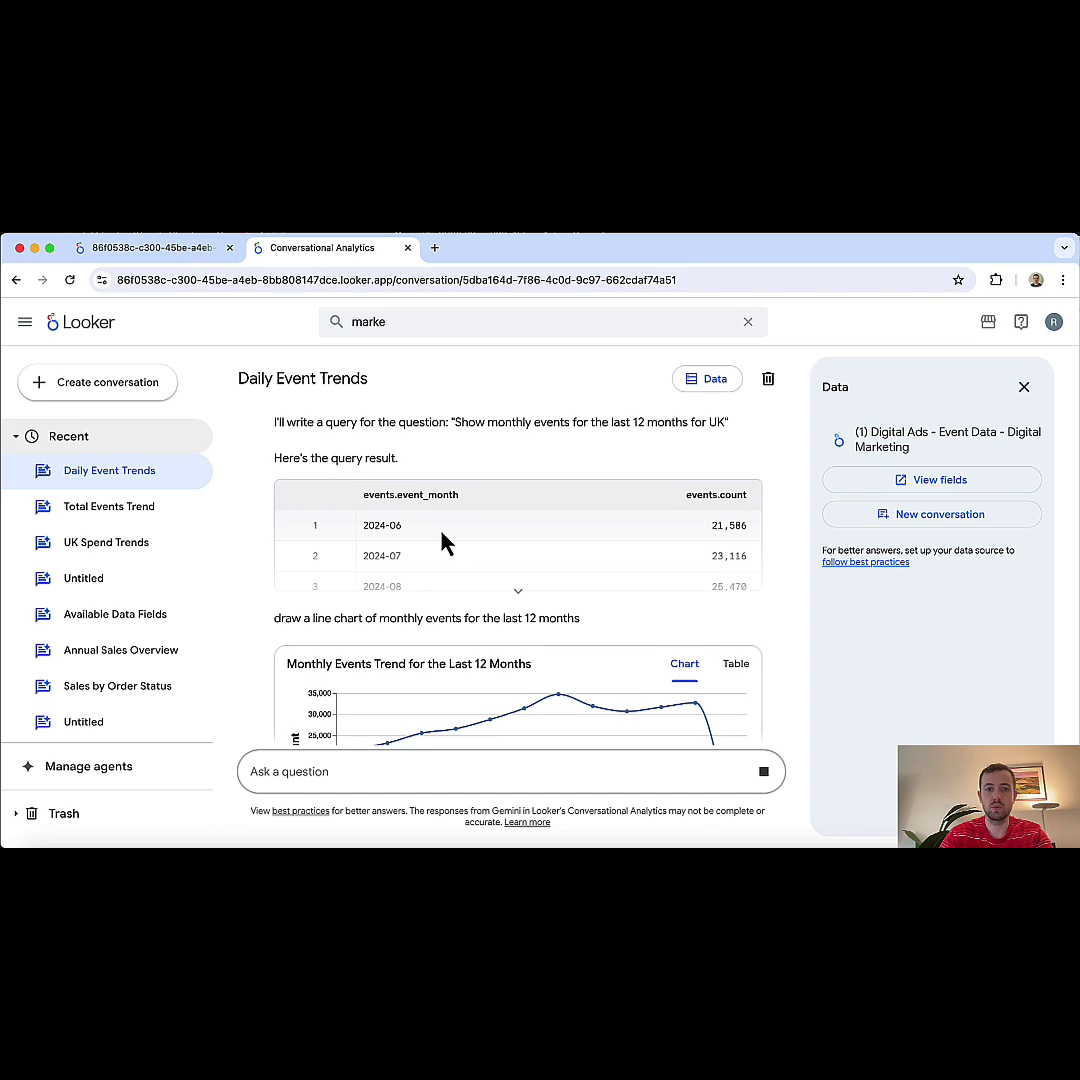
{"action": "scroll", "coordinate": [428, 560], "scroll_direction": "down", "scroll_amount": 5}
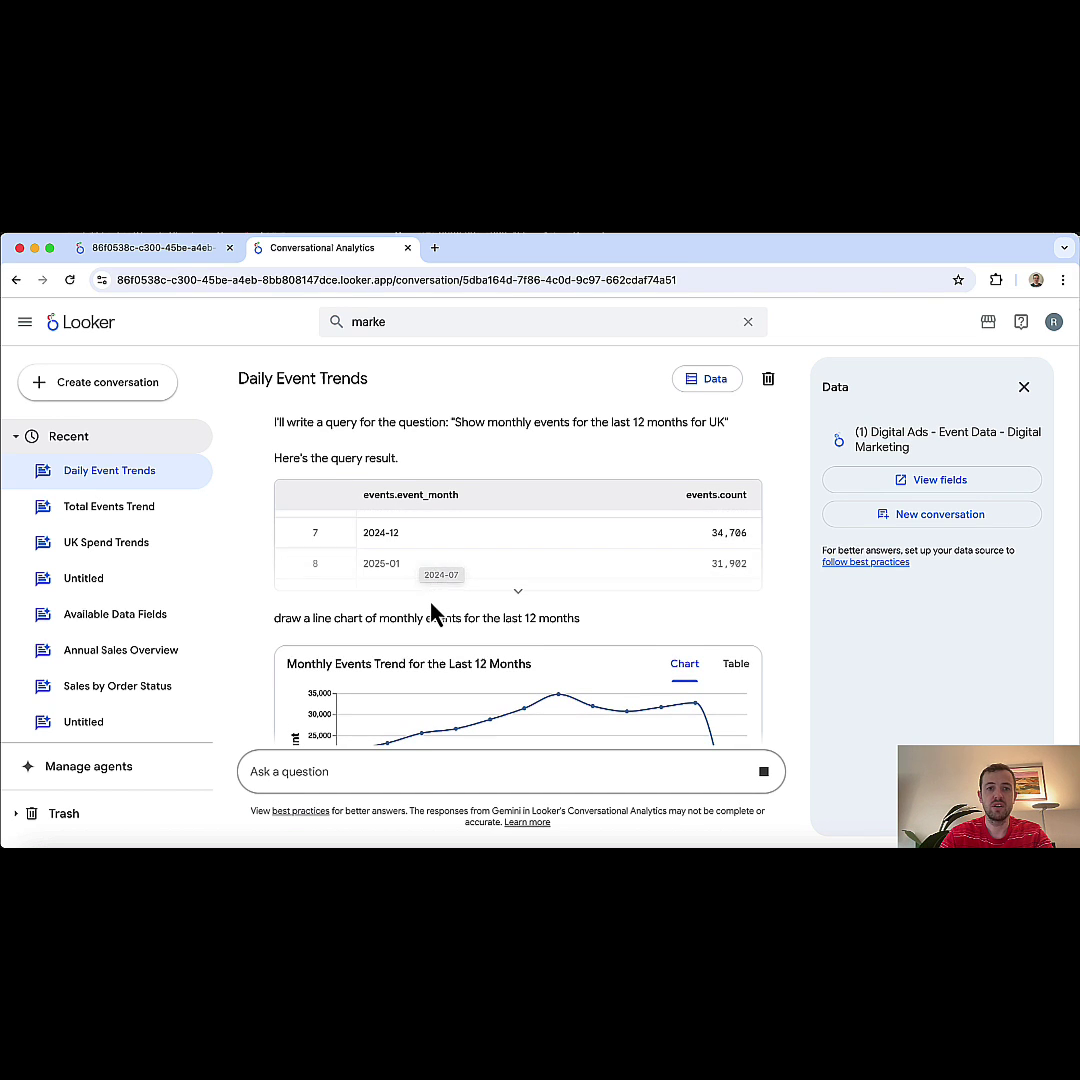